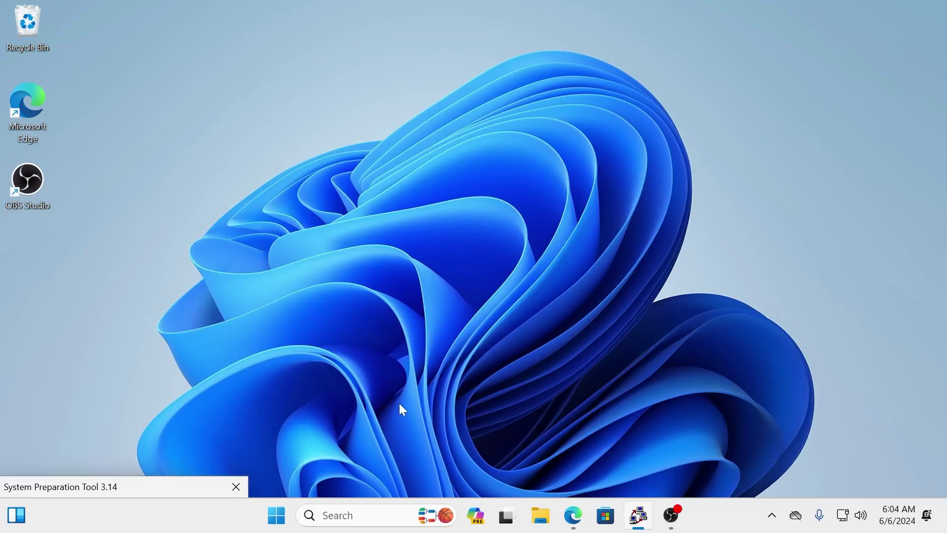
- Open Activation settings, showing Windows 11 Pro not active (error 0x800704CF), and cancel the product-key prompt
key(super+s)
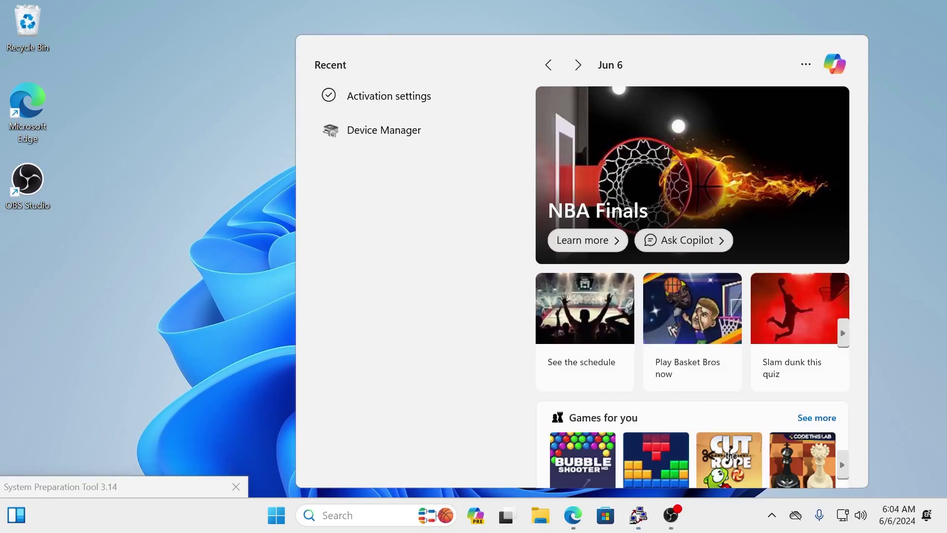
text(activation setti)
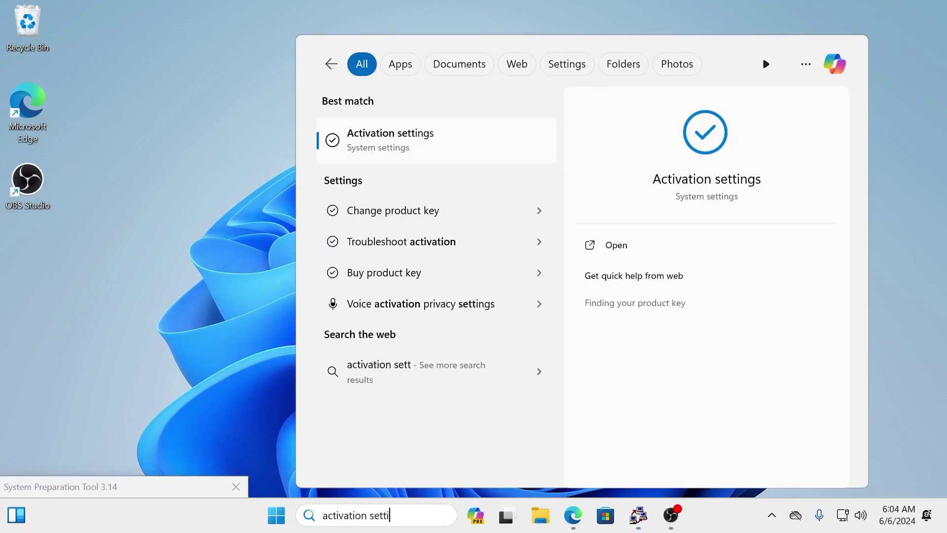
text(n)
key(Return)
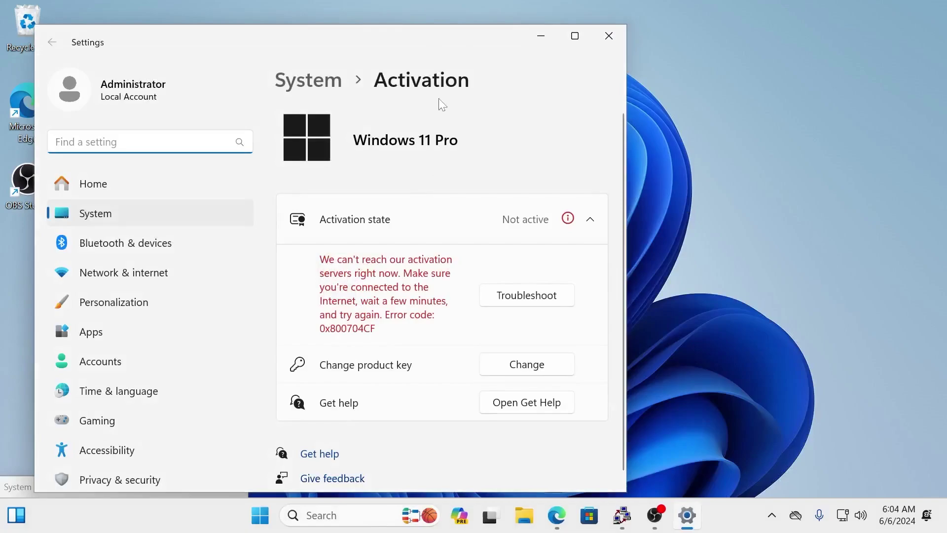
drag(432, 46, 592, 40)
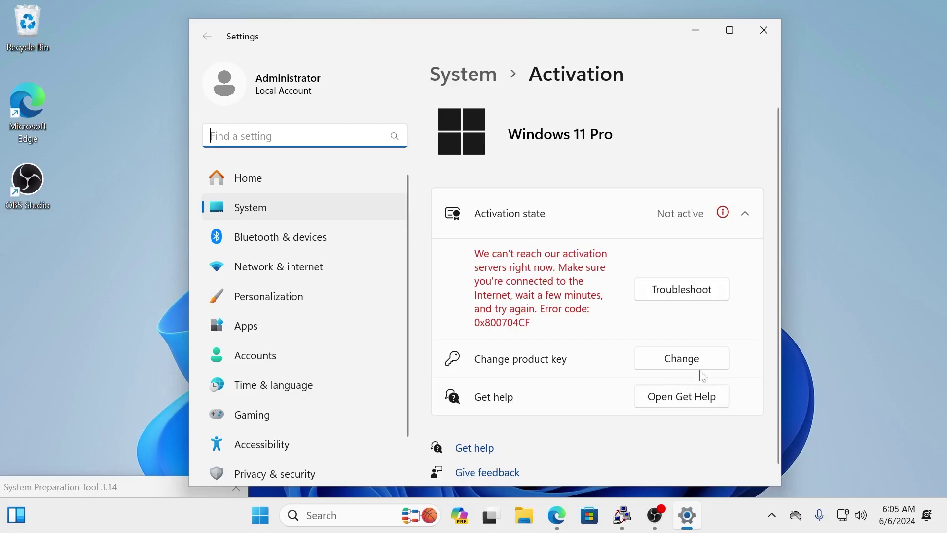
click(685, 356)
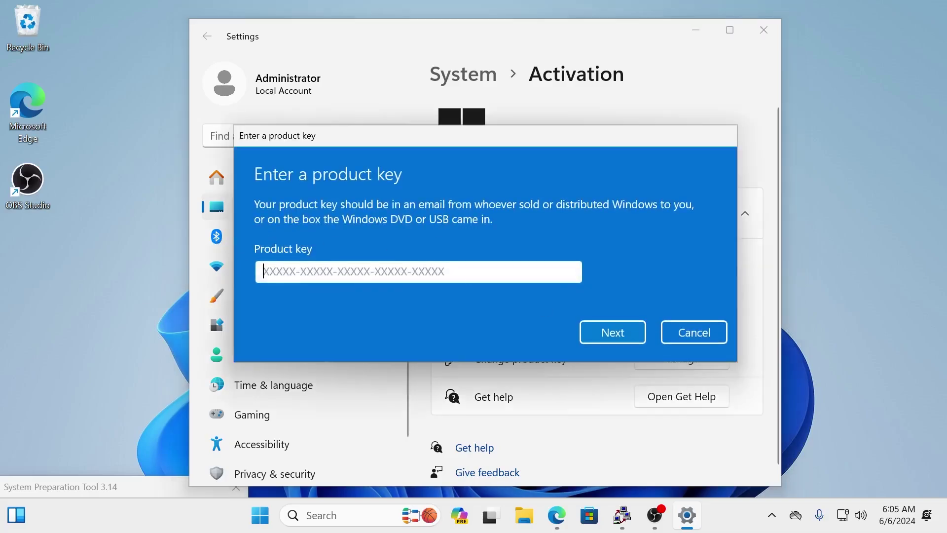
click(691, 335)
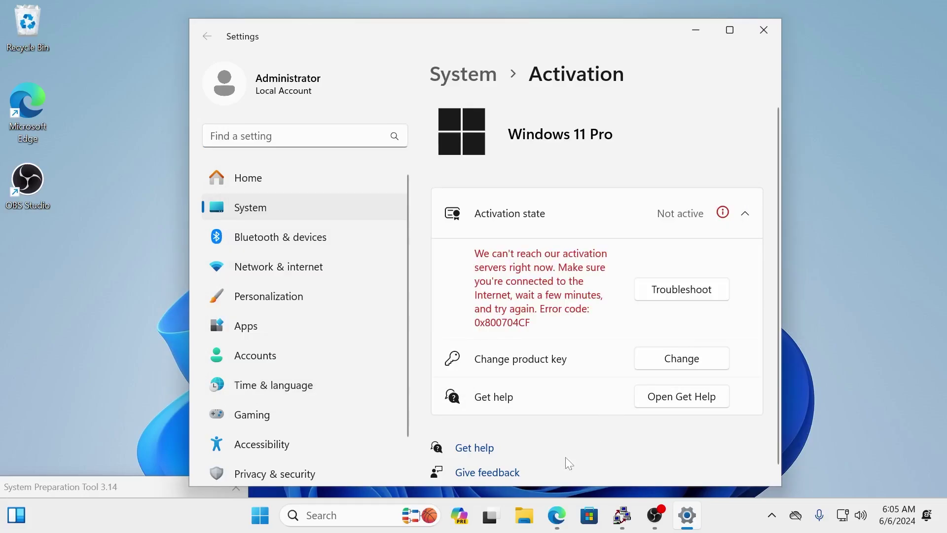
- Bring Edge forward and scroll through the GVGmall Windows key listings
click(567, 519)
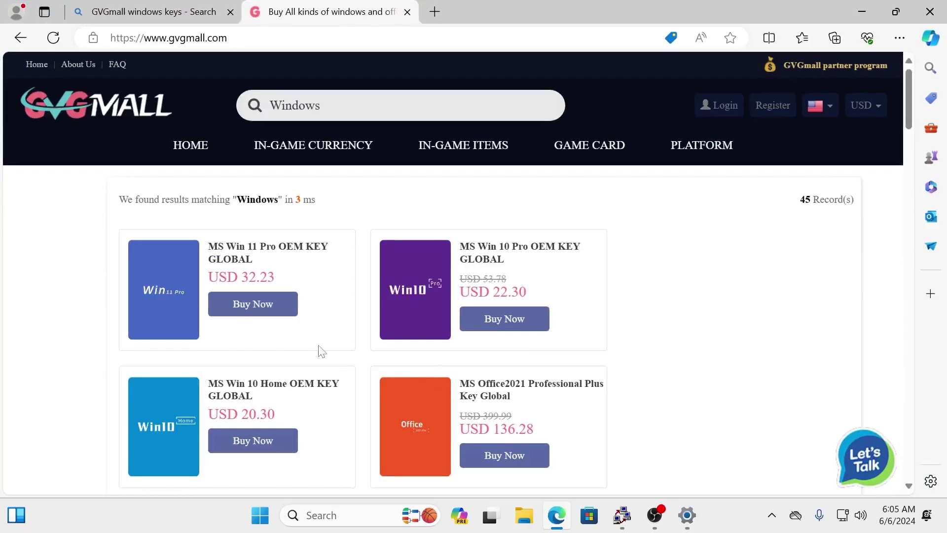
scroll(213, 318, down, 3)
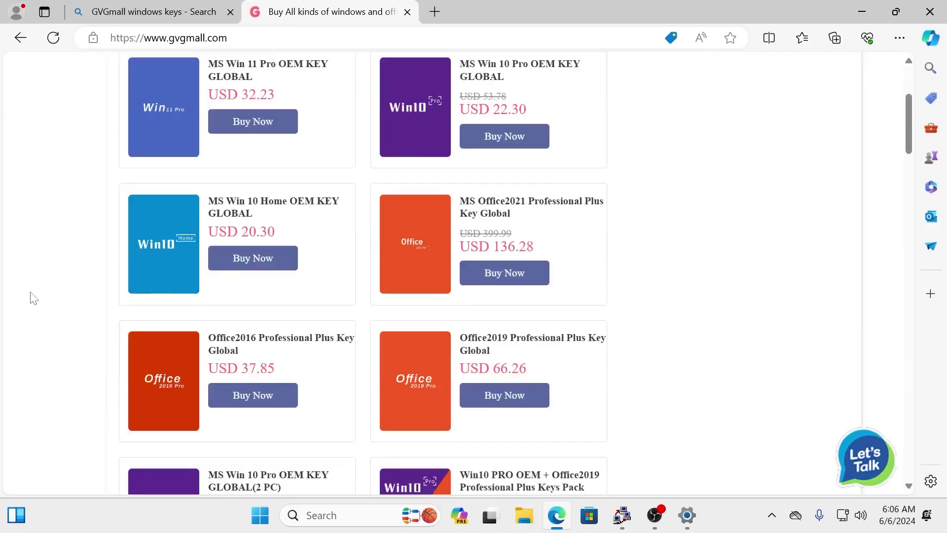
scroll(30, 291, up, 4)
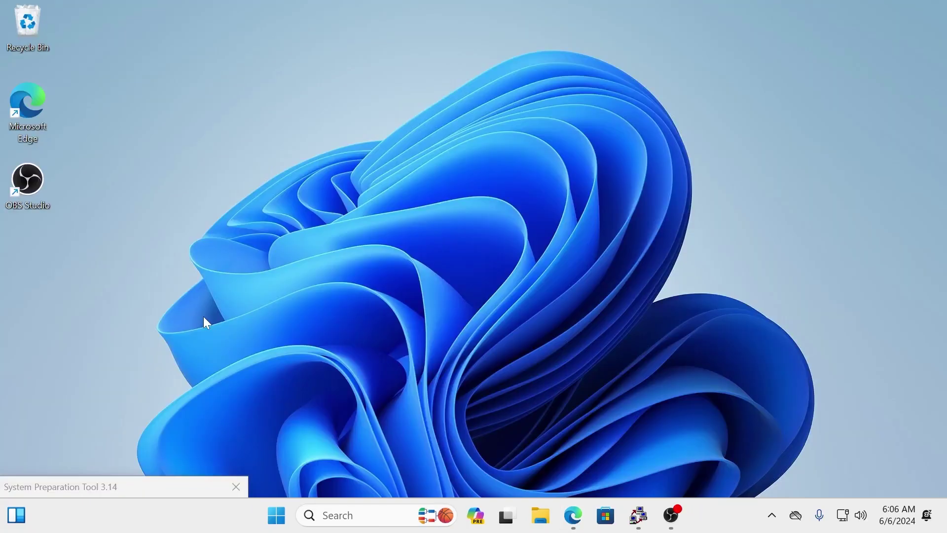
- Open Device Manager and expand Other devices: two PCI Devices, PCI Simple Communications Controller, SM Bus Controller
click(346, 514)
text(dev)
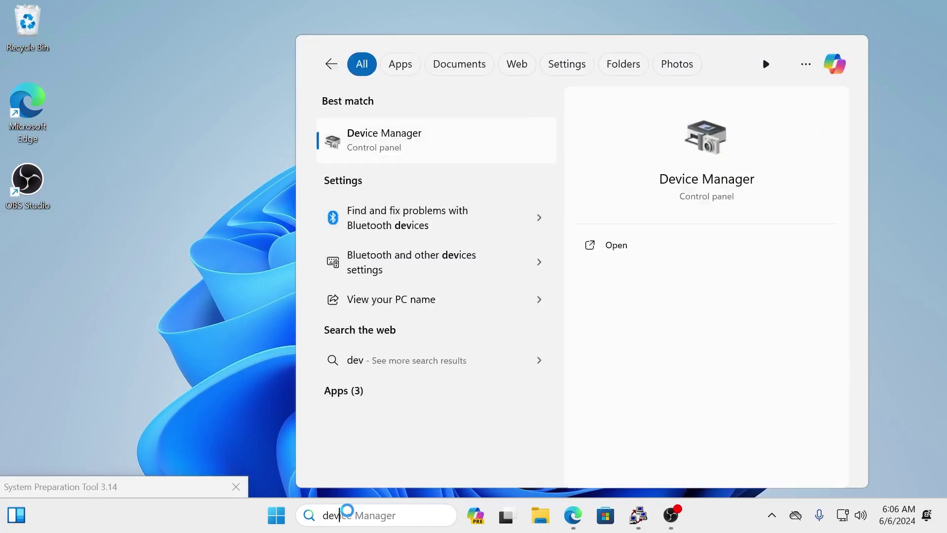
text(ice manager)
key(Return)
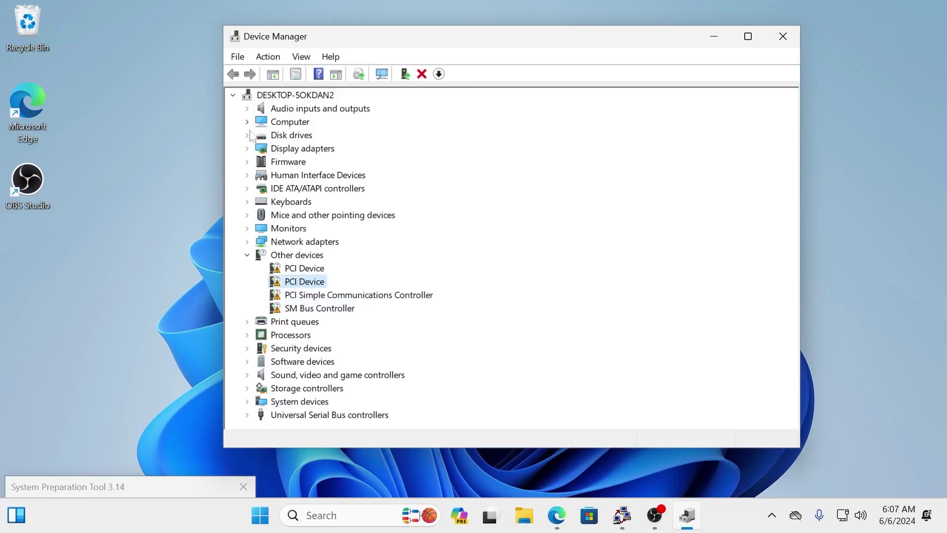
click(247, 255)
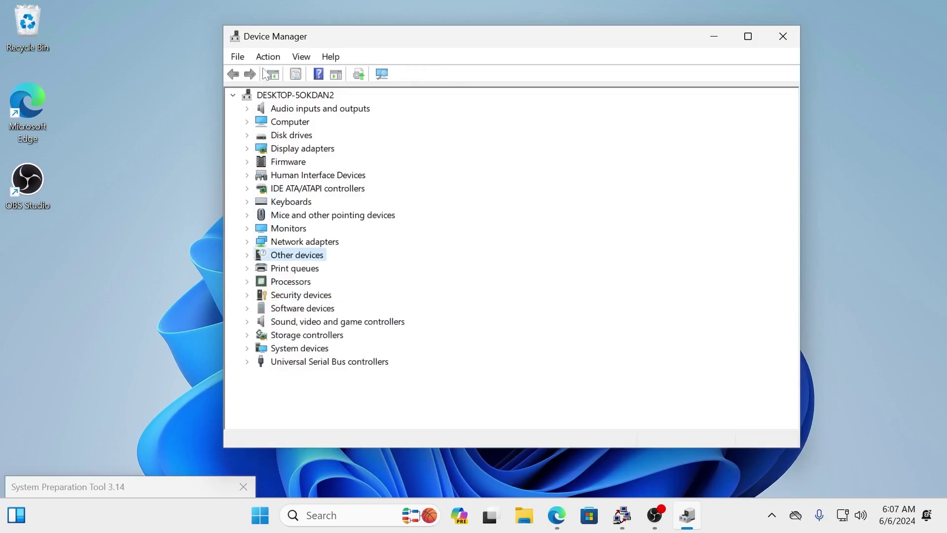
click(247, 255)
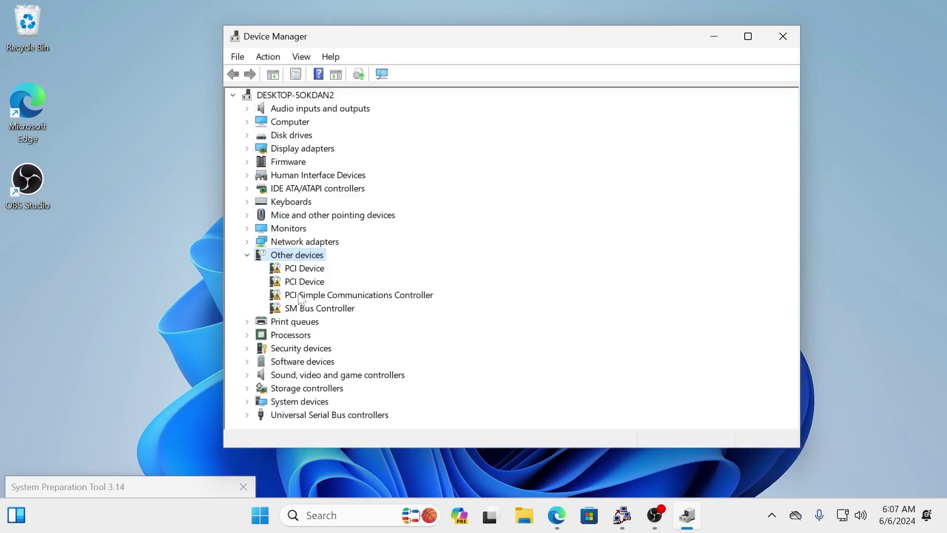
- Open System Information and find the BaseBoard Product entry, ASRock B660M Pro RS
key(super+s)
text(syste)
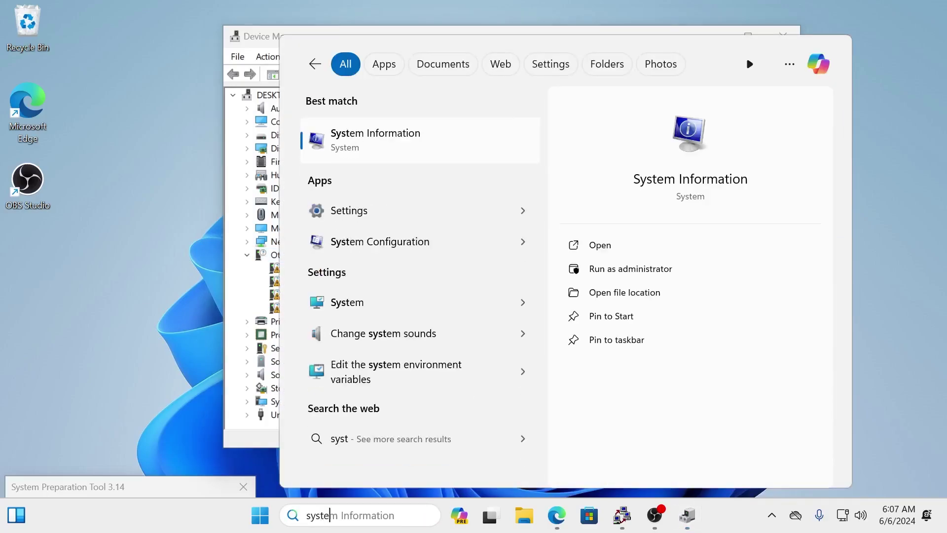
text(m information)
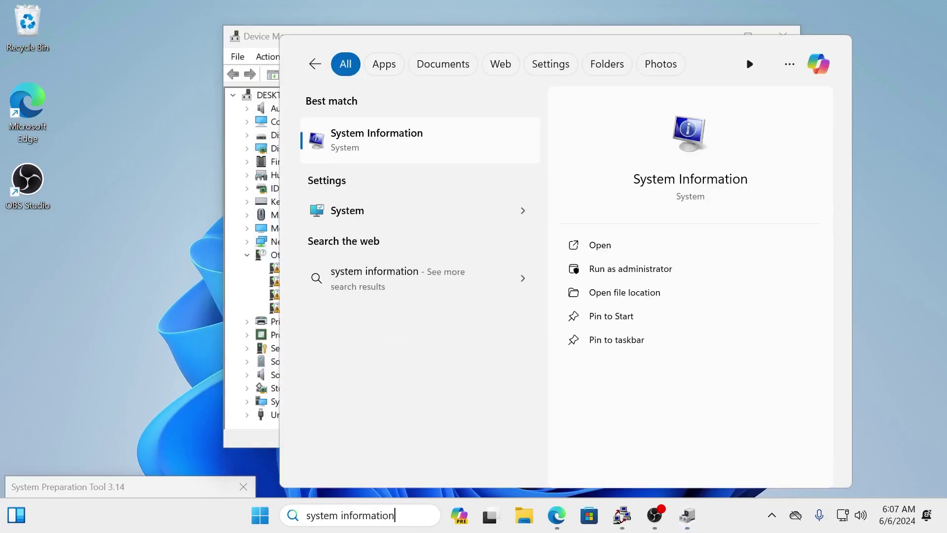
key(Return)
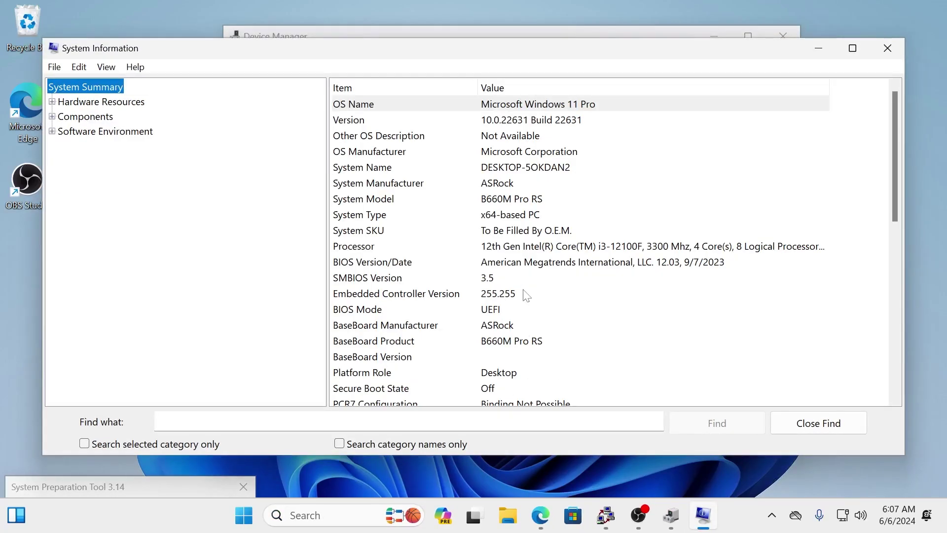
click(516, 343)
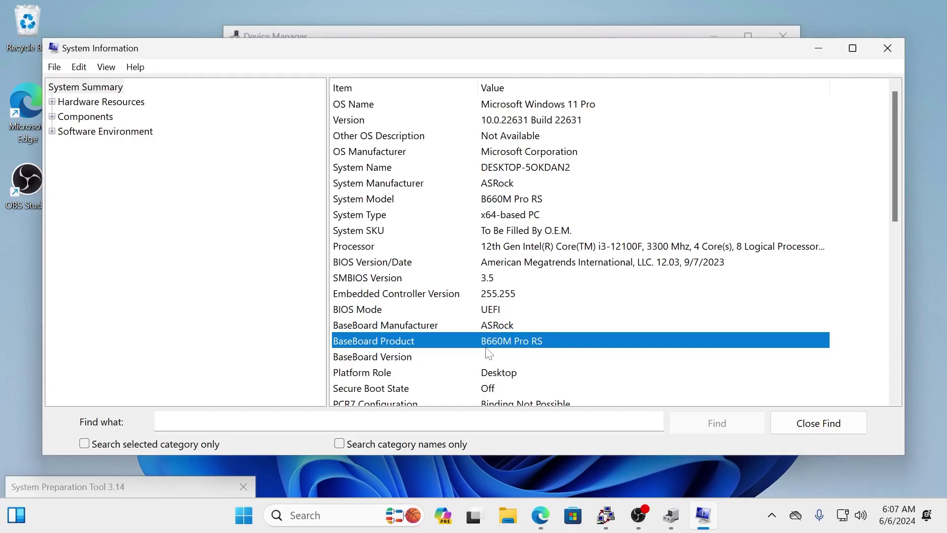
- In a new Edge tab, open the ASRock B660M Pro RS page and accept cookies
click(548, 525)
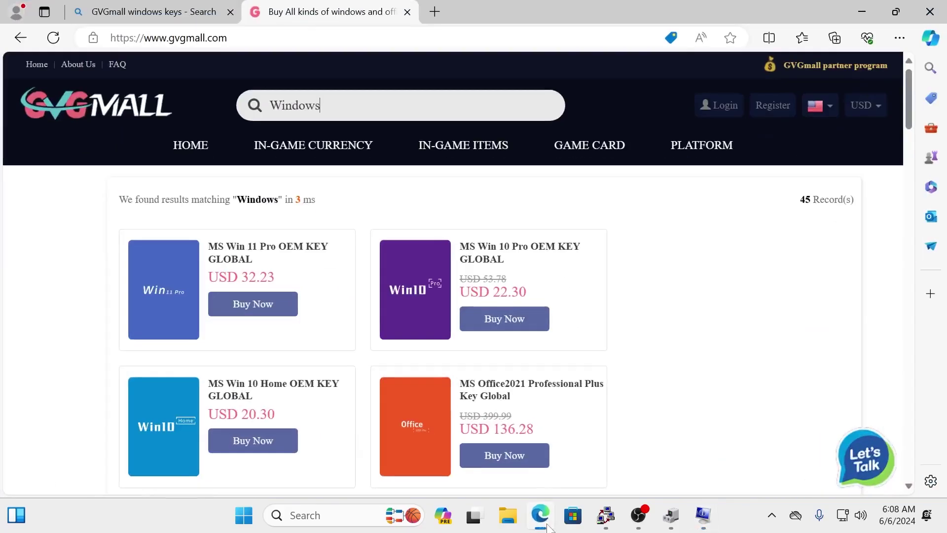
click(438, 8)
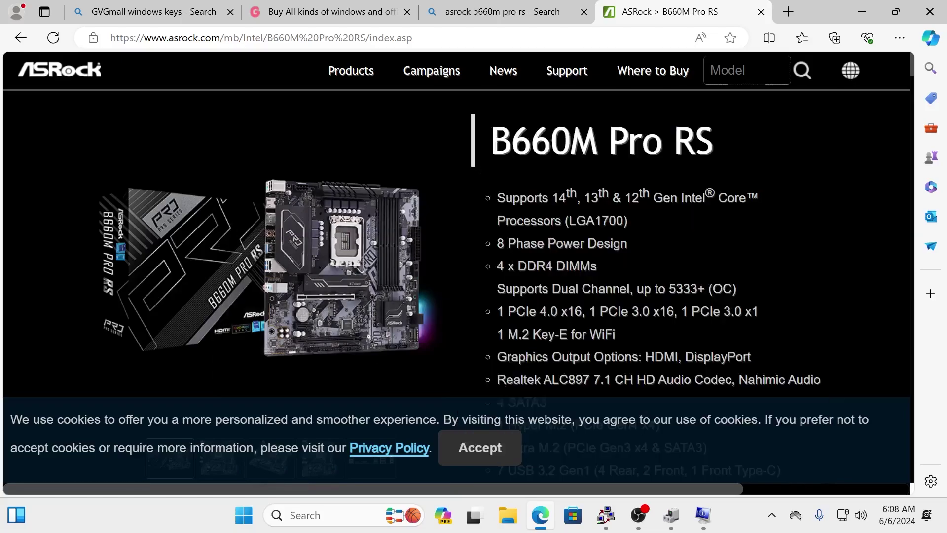
click(480, 447)
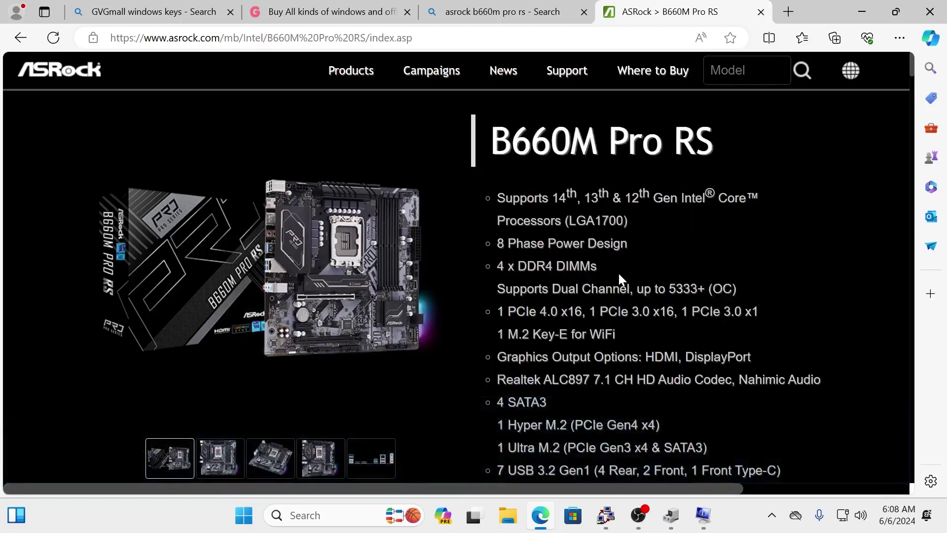
scroll(611, 275, down, 4)
scroll(608, 275, up, 4)
mouse_move(318, 267)
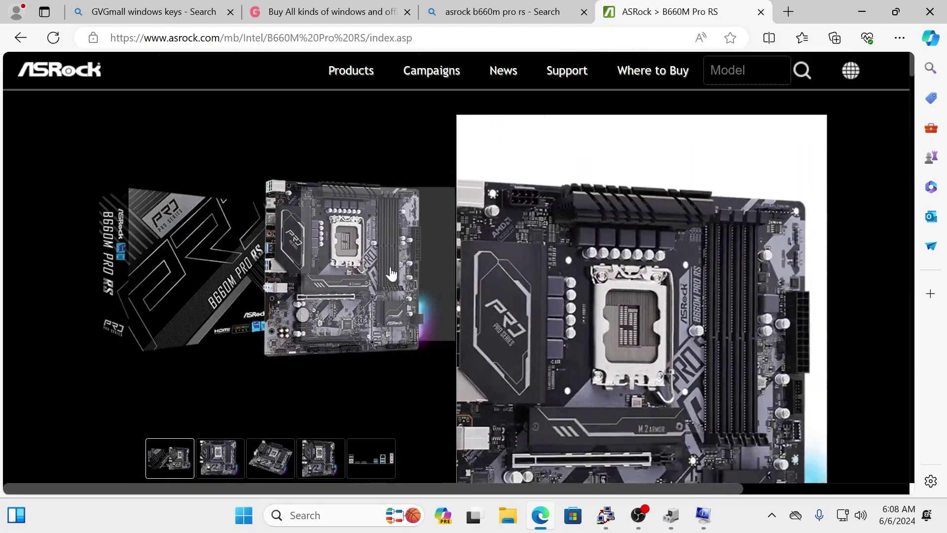
scroll(742, 274, down, 7)
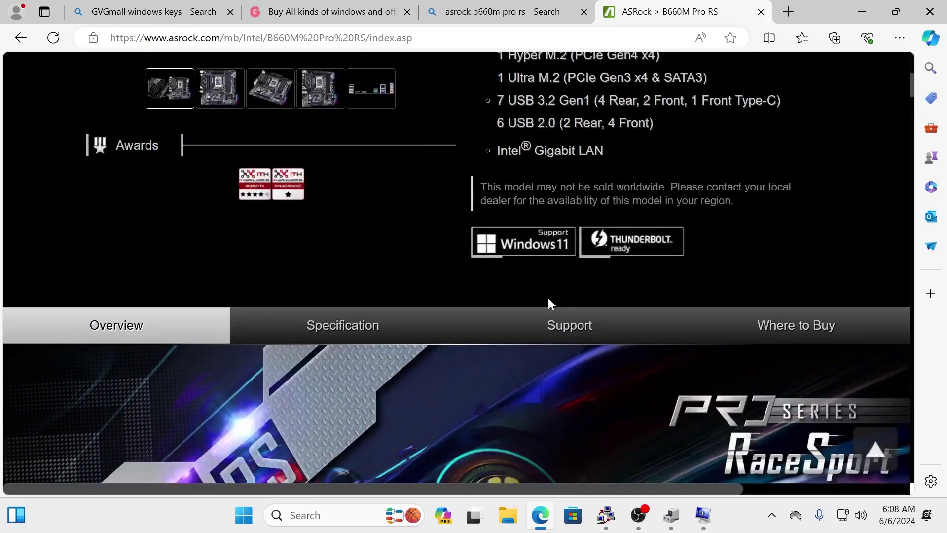
- Go to Support > Download and review the Windows 11 64bit driver list against Device Manager
click(566, 326)
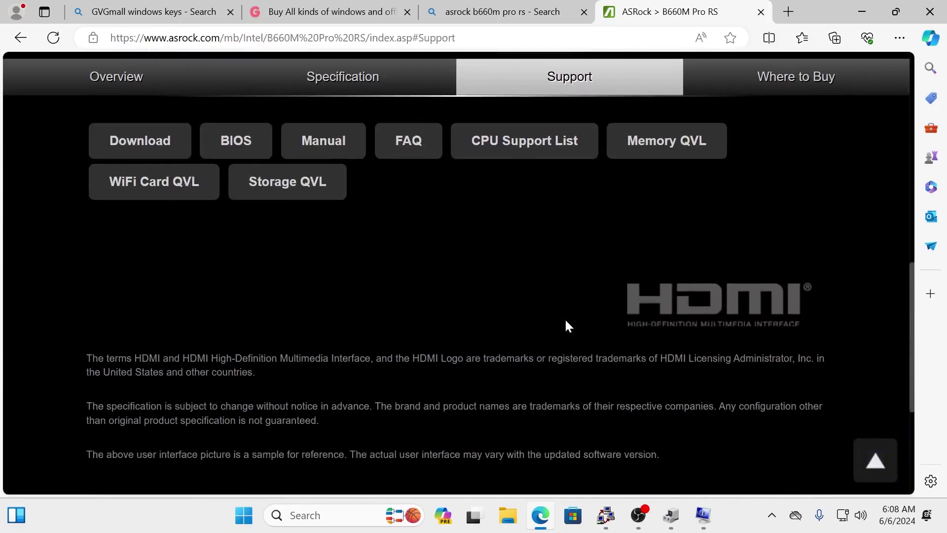
click(141, 134)
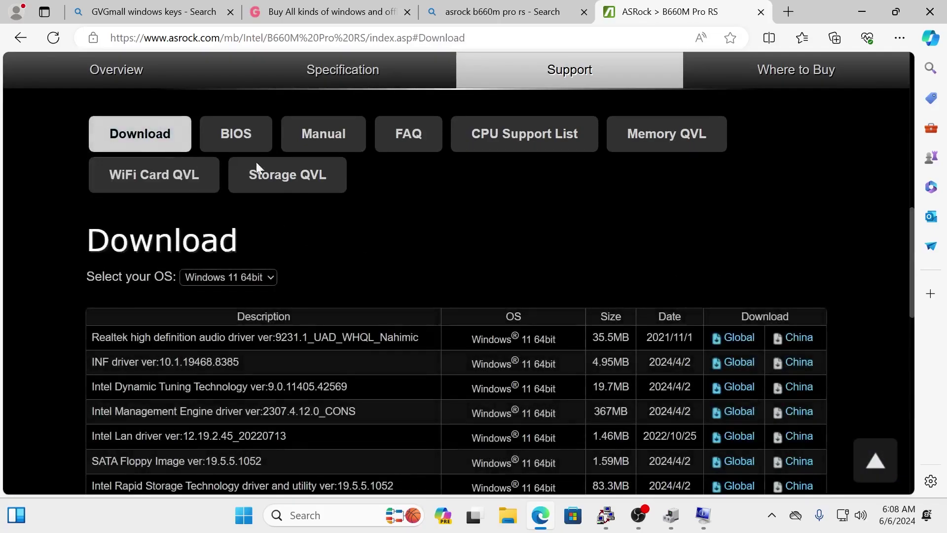
scroll(544, 186, down, 4)
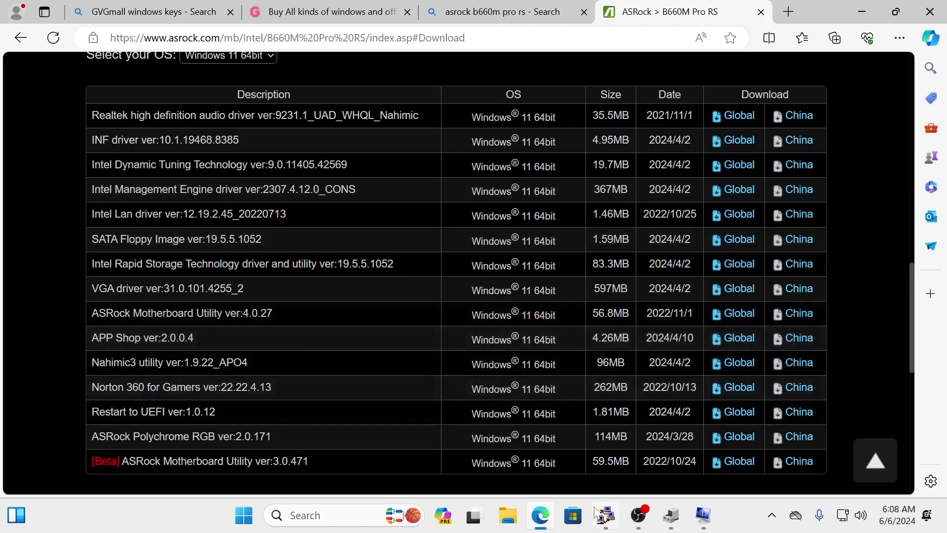
click(671, 516)
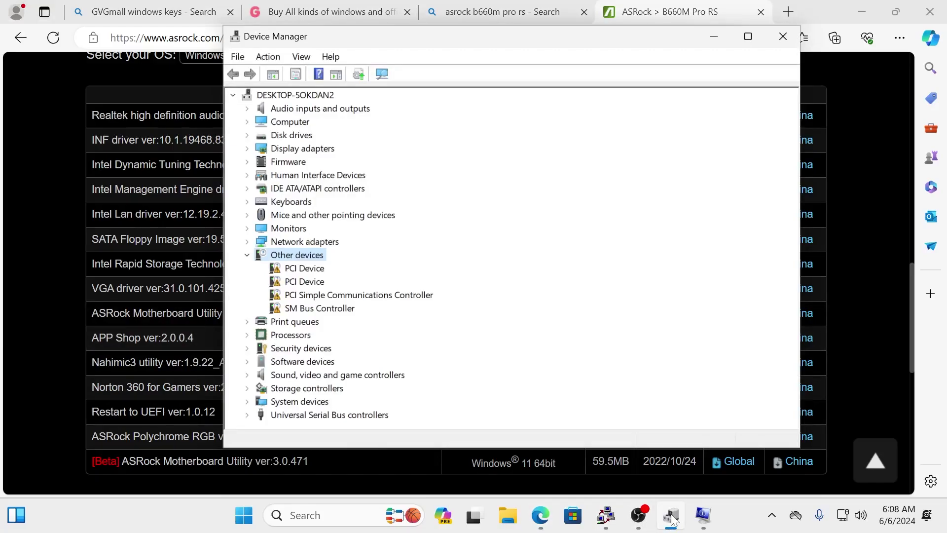
click(671, 516)
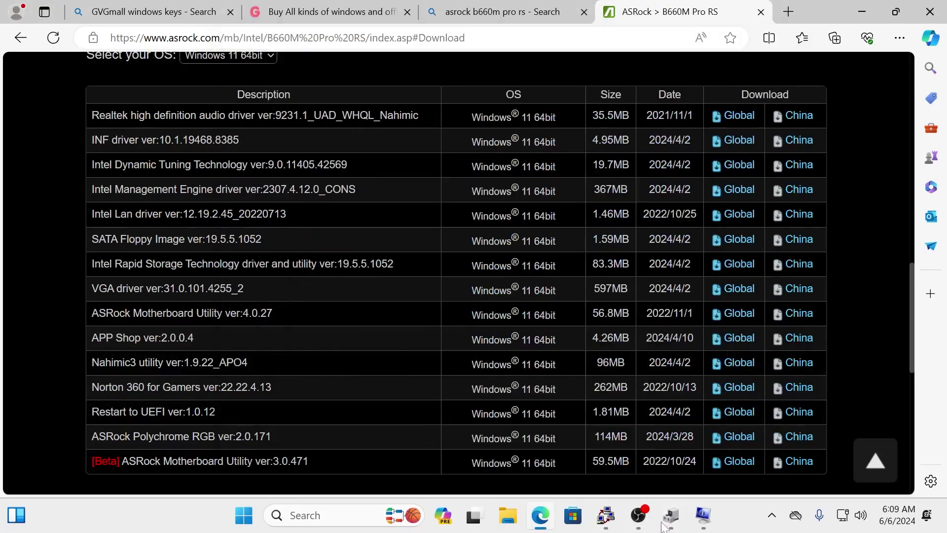
- Download the INF v10.1.19468.8385 zip from the Global mirror and open it in File Explorer
drag(92, 139, 253, 140)
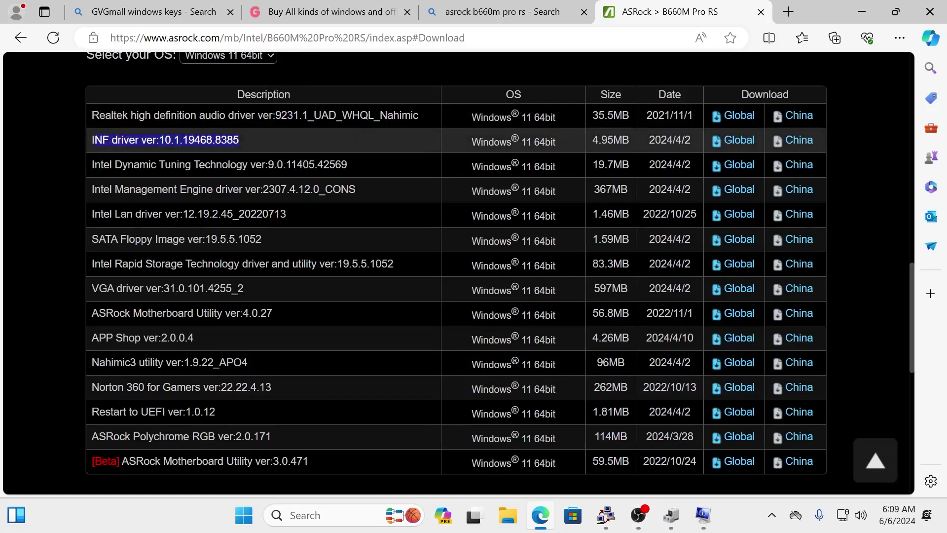
drag(92, 140, 135, 141)
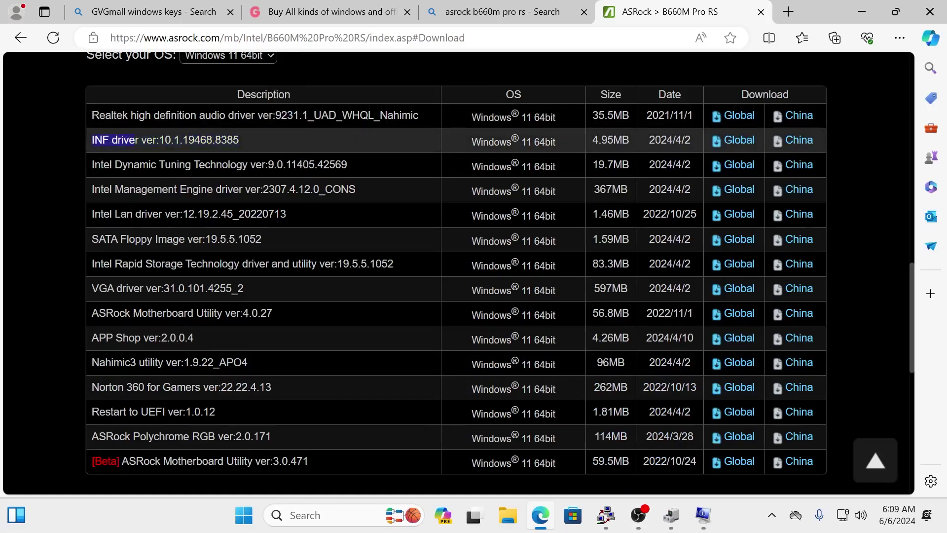
click(739, 141)
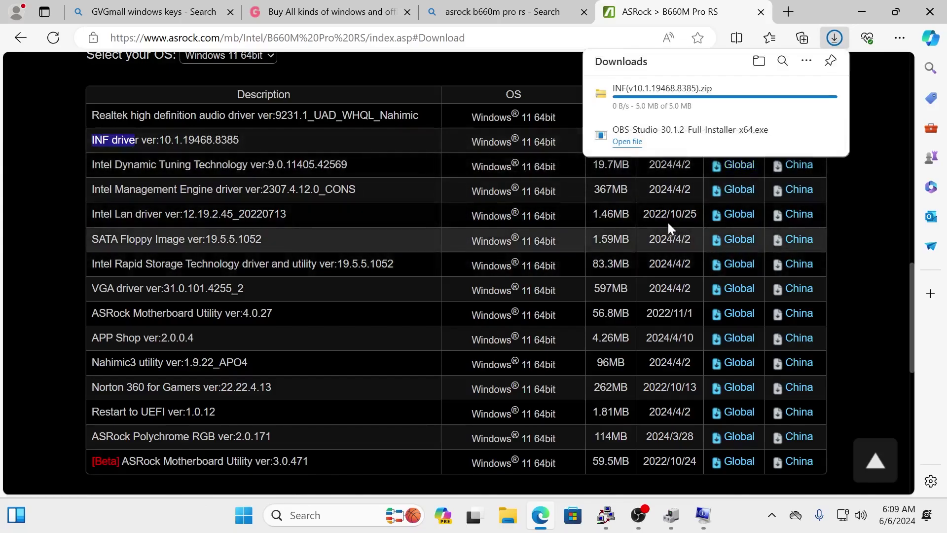
click(783, 99)
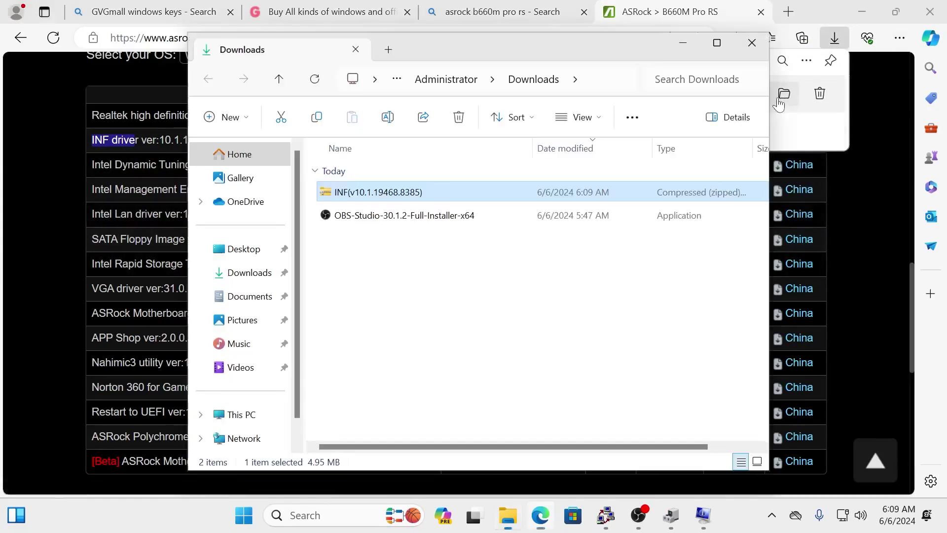
double_click(421, 193)
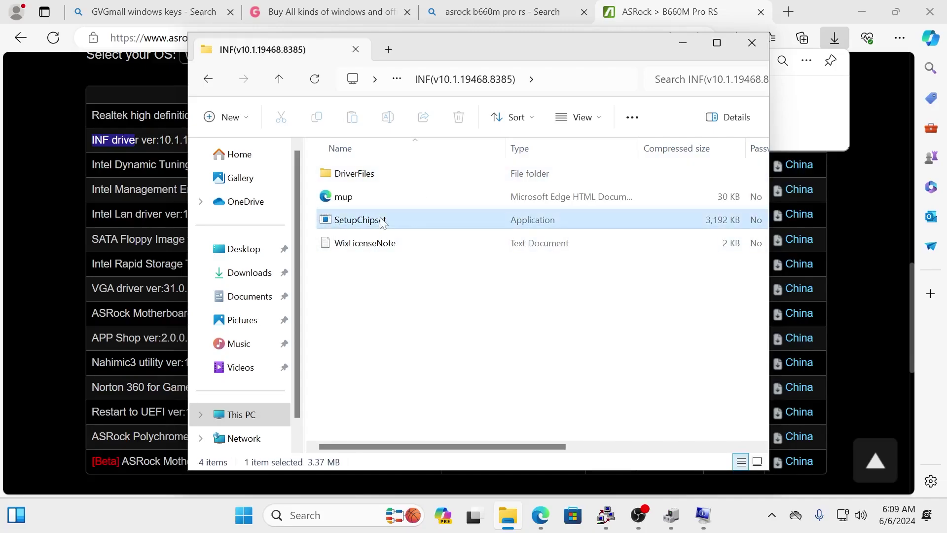
- Run SetupChipset from the INF zip and install the Intel Chipset Device Software
click(382, 221)
double_click(404, 218)
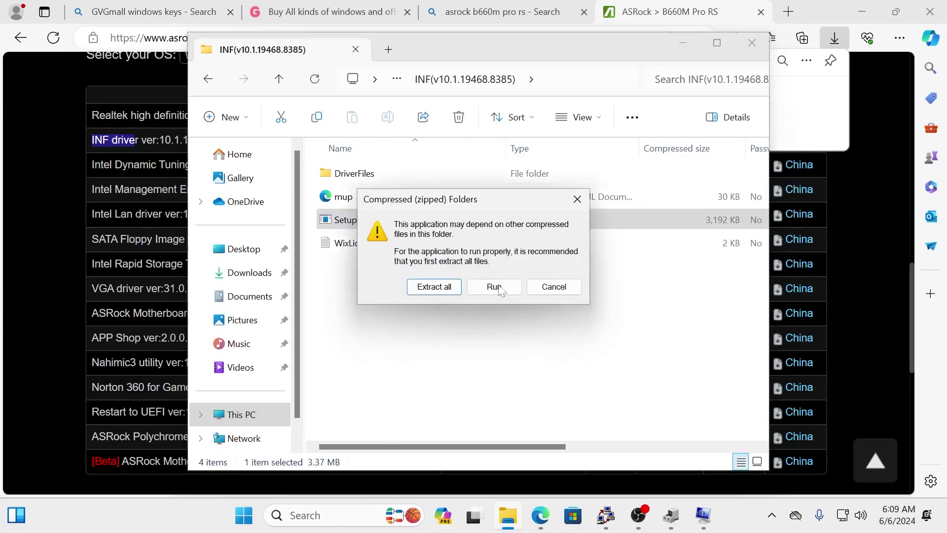
click(493, 284)
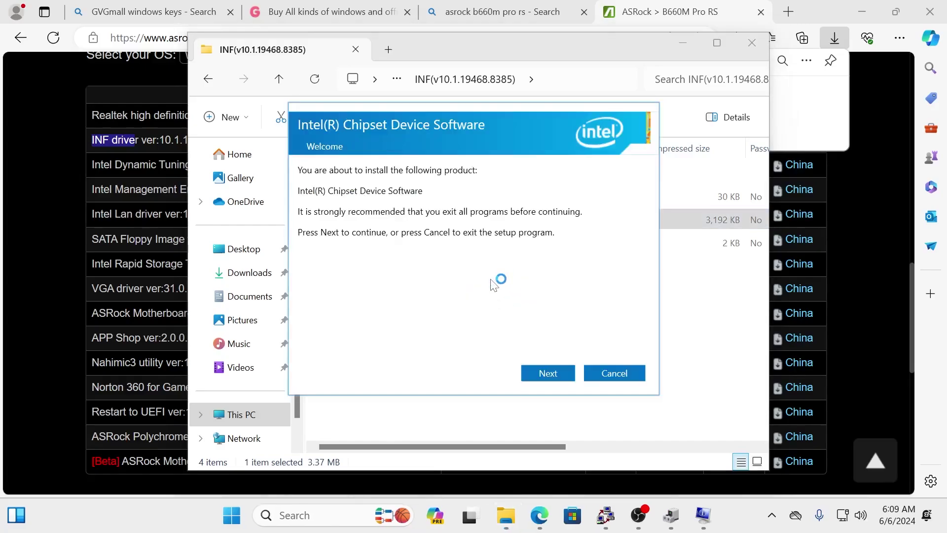
click(557, 378)
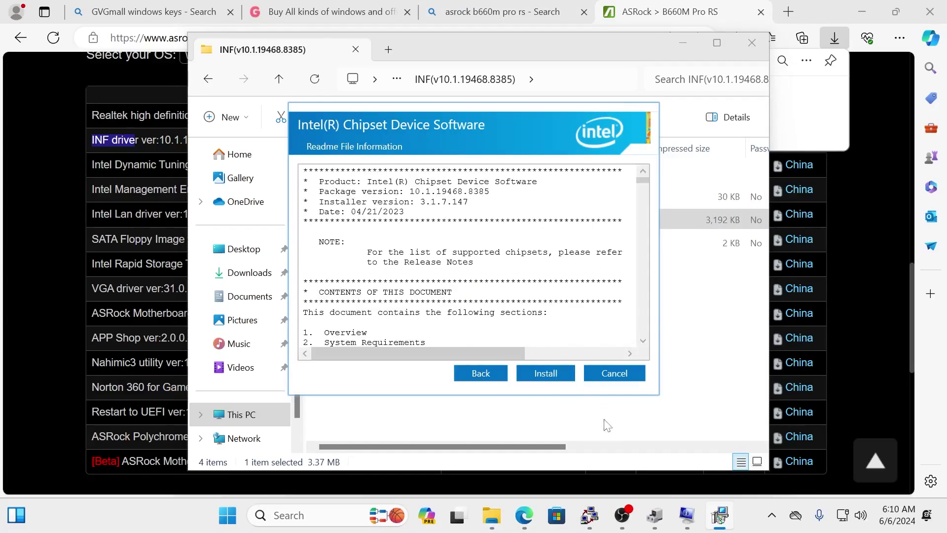
click(553, 378)
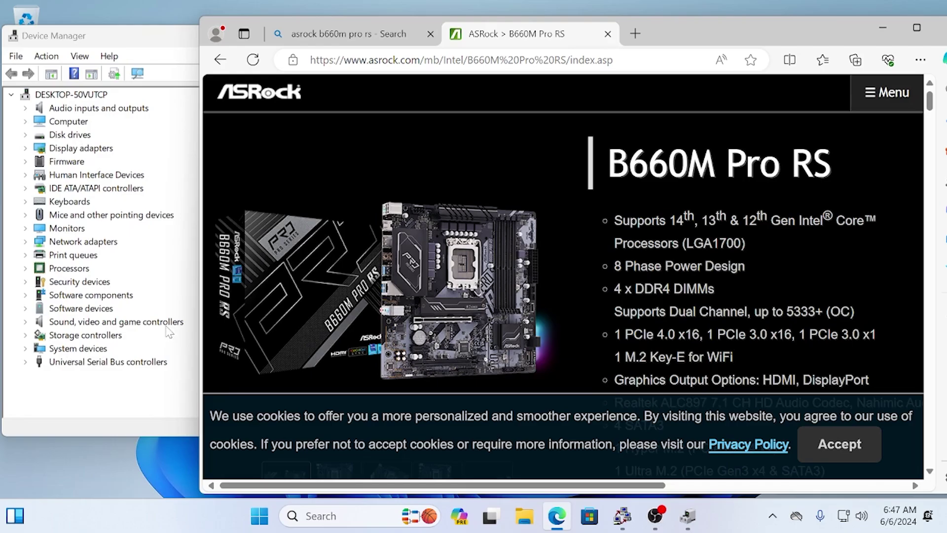
- Scroll to the B660M Pro RS Download table and point out the Intel Management Engine driver
scroll(522, 256, down, 5)
scroll(519, 250, up, 10)
scroll(519, 250, down, 3)
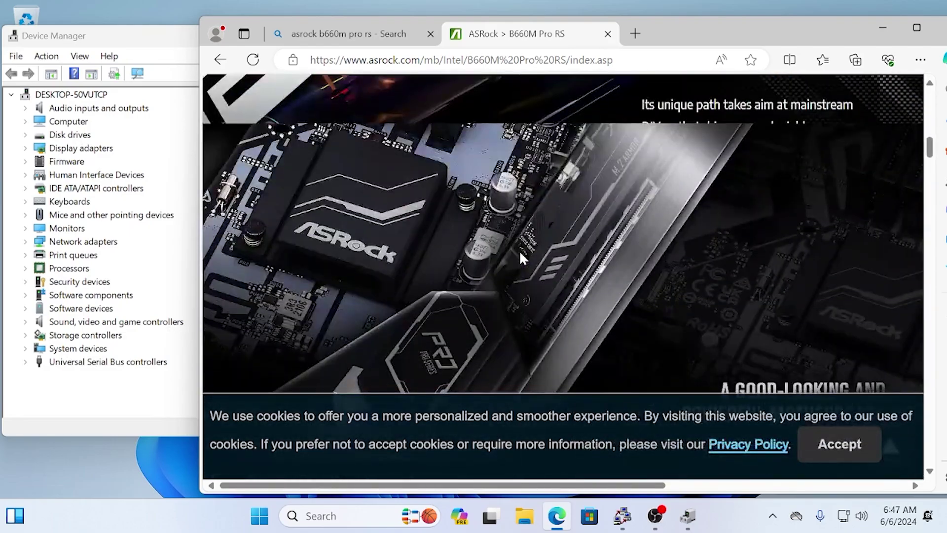
scroll(518, 250, up, 2)
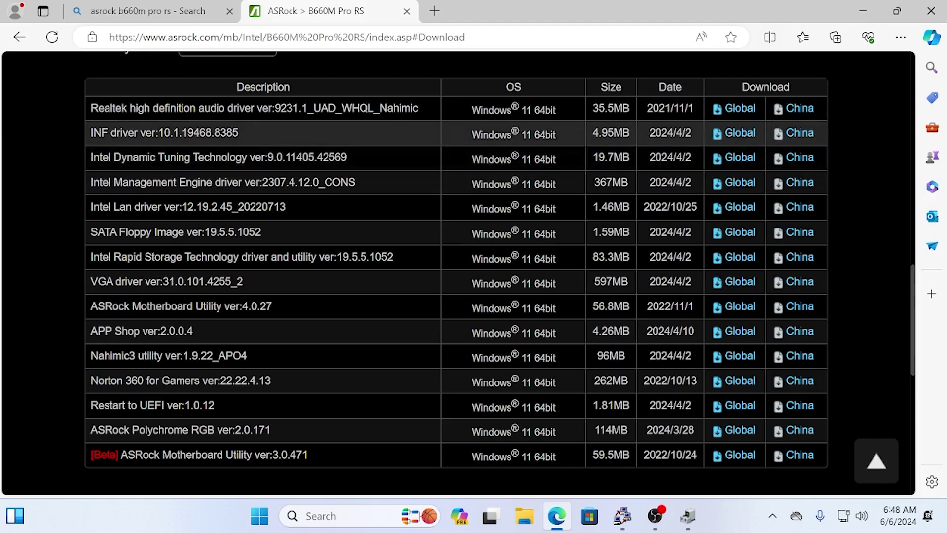
triple_click(94, 183)
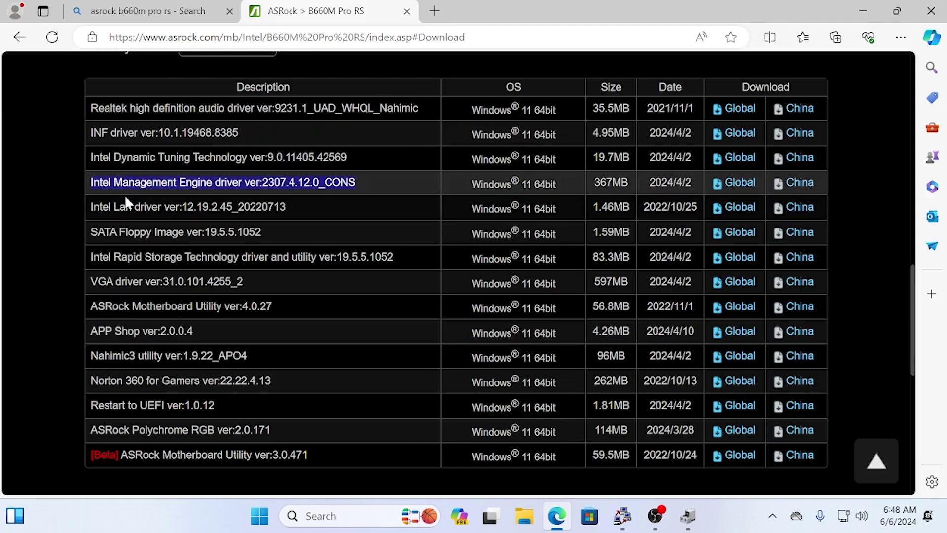
click(143, 184)
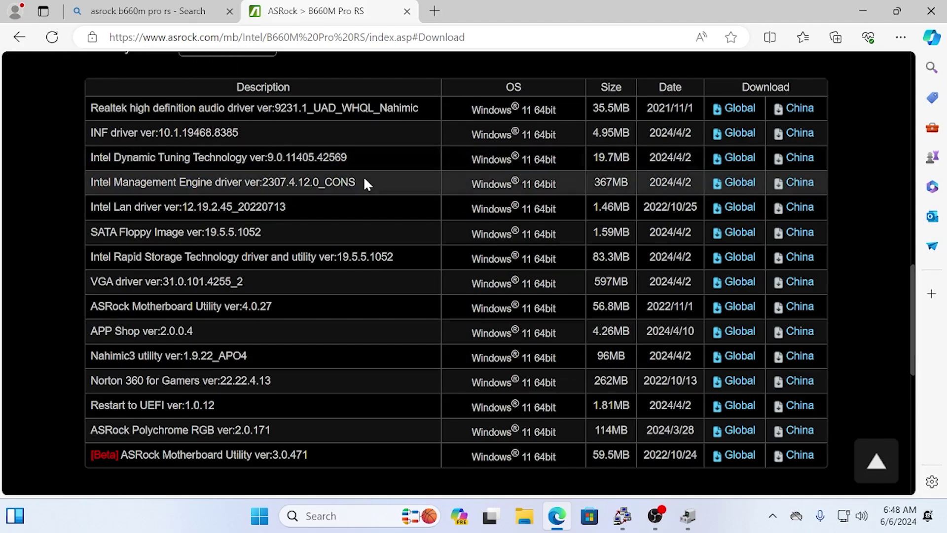
- Point out the Intel LAN driver, then switch to the Bing search results tab
drag(91, 207, 288, 207)
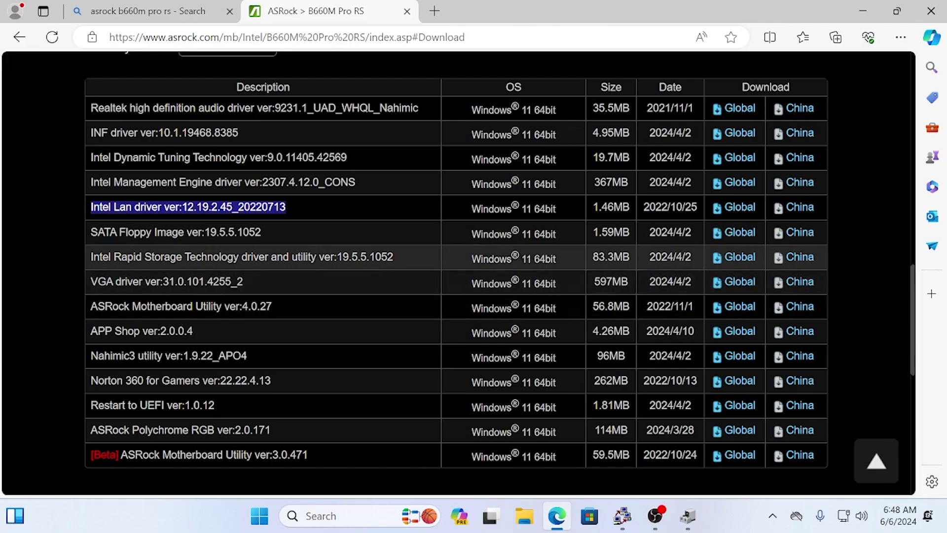
click(96, 269)
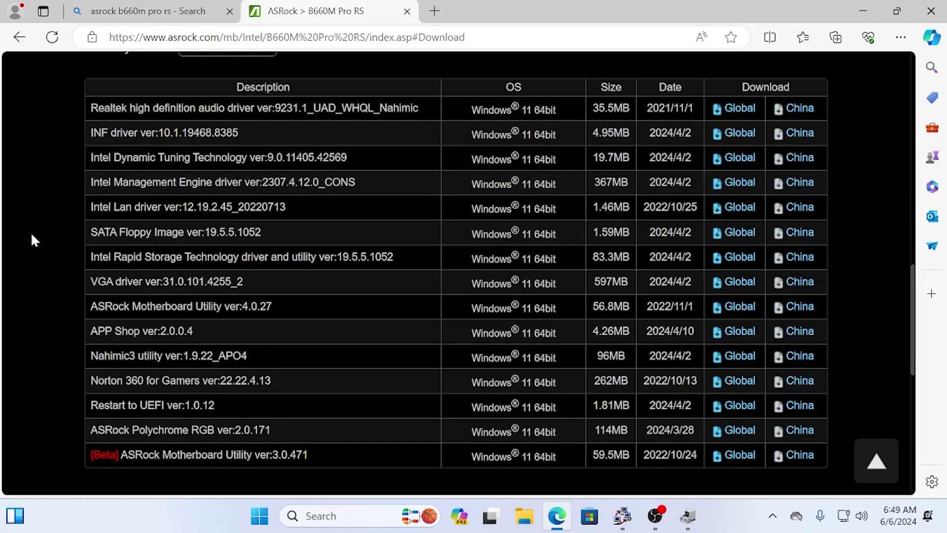
drag(144, 11, 345, 6)
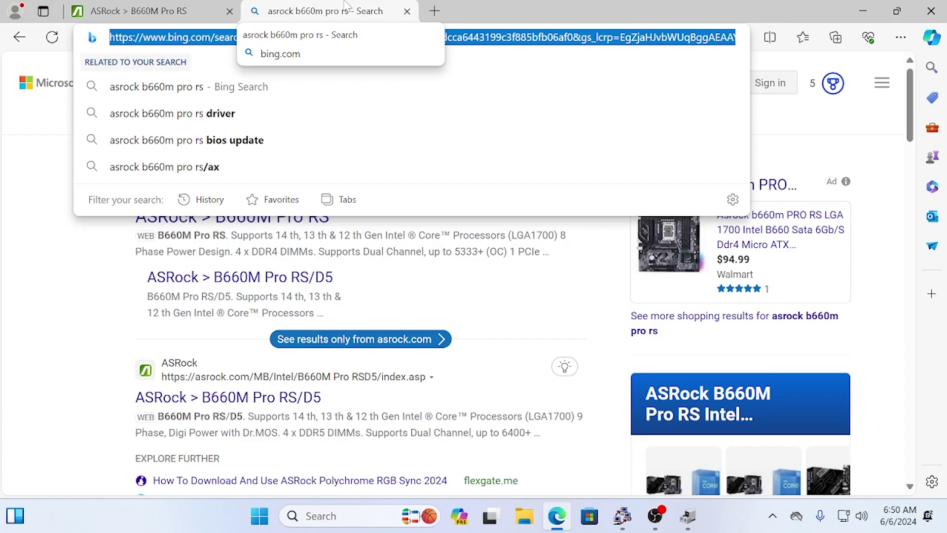
- Search Bing for 'nvidia driver' and land on NVIDIA's official Driver Downloads page
text(nvidia dr)
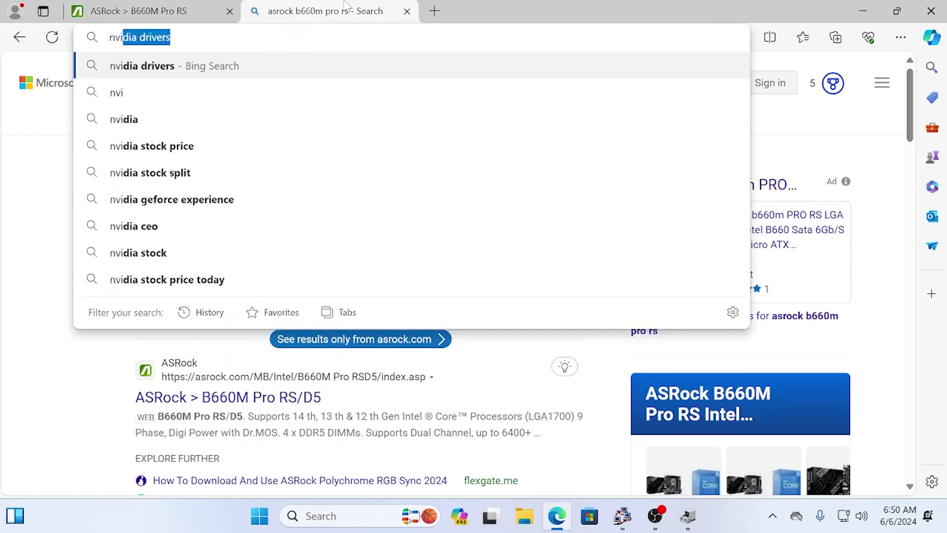
text(ivers)
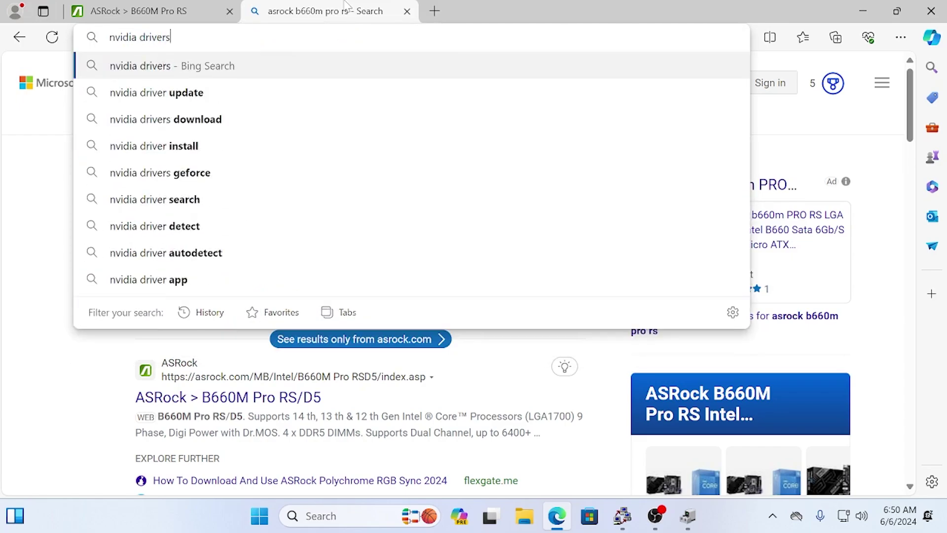
key(Return)
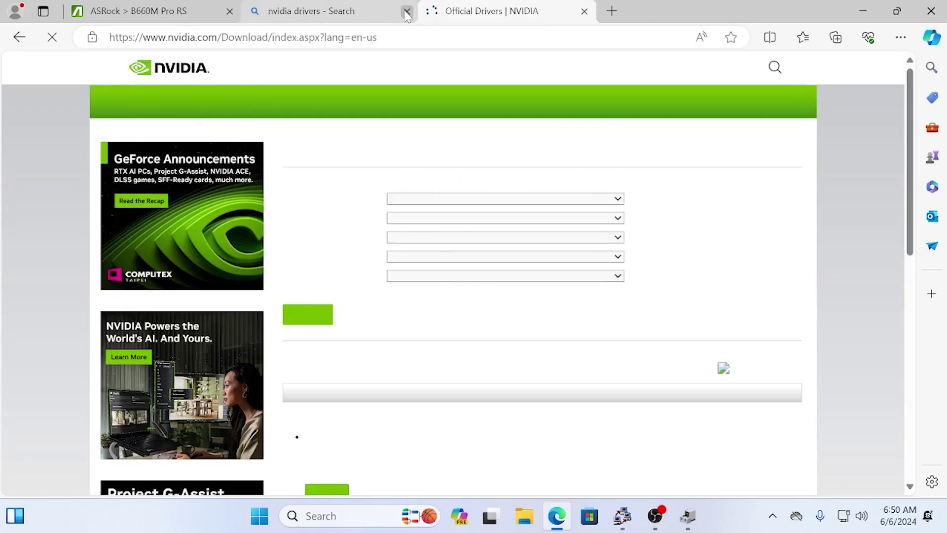
click(407, 11)
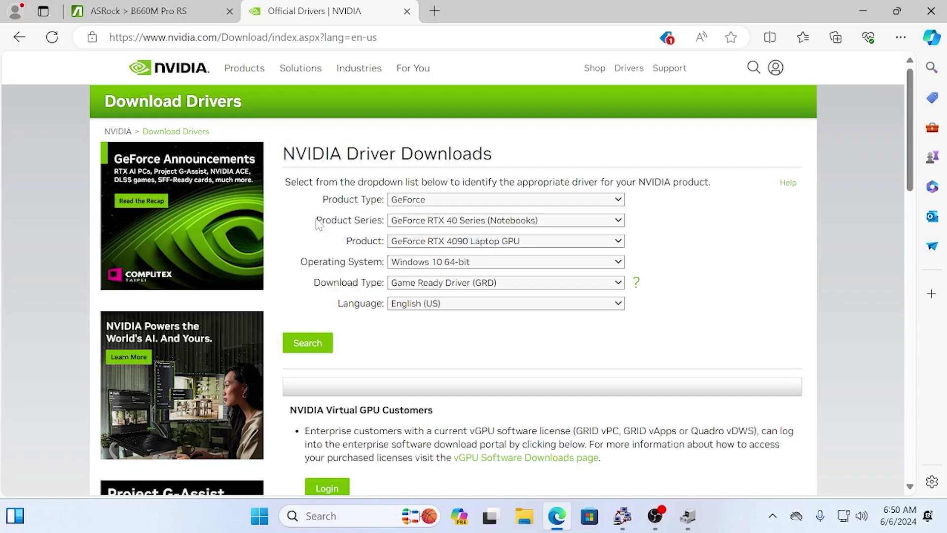
- Search NVIDIA drivers for GeForce 16 Series, GeForce GTX 1650 on Windows 11
click(426, 222)
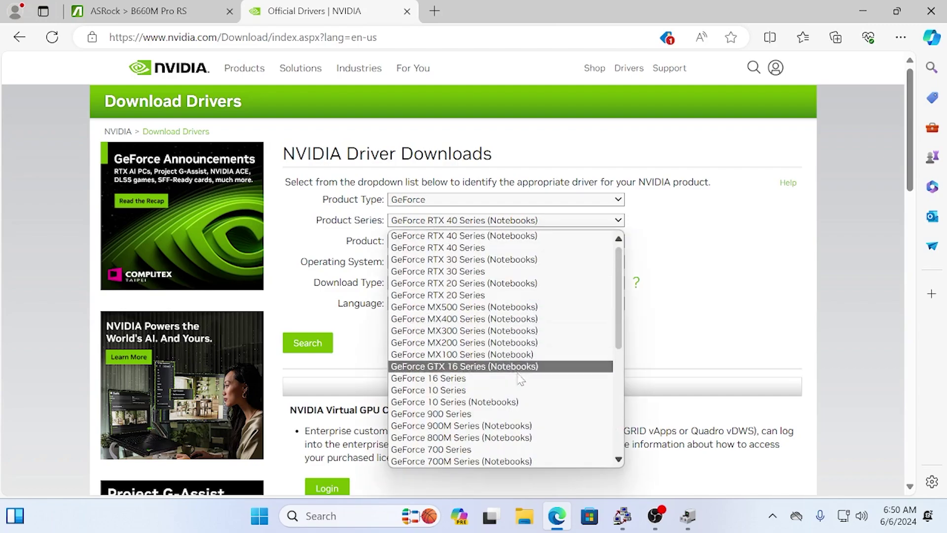
click(518, 378)
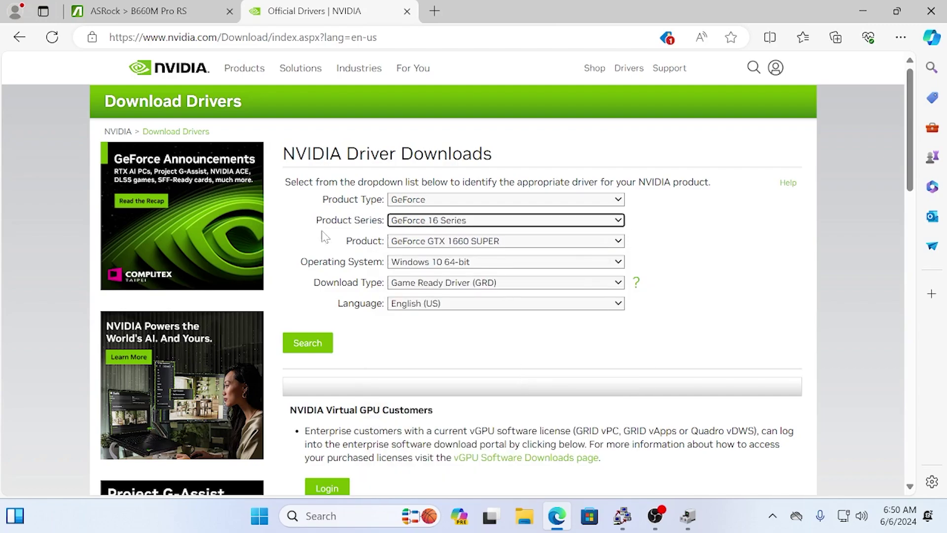
drag(342, 244, 385, 243)
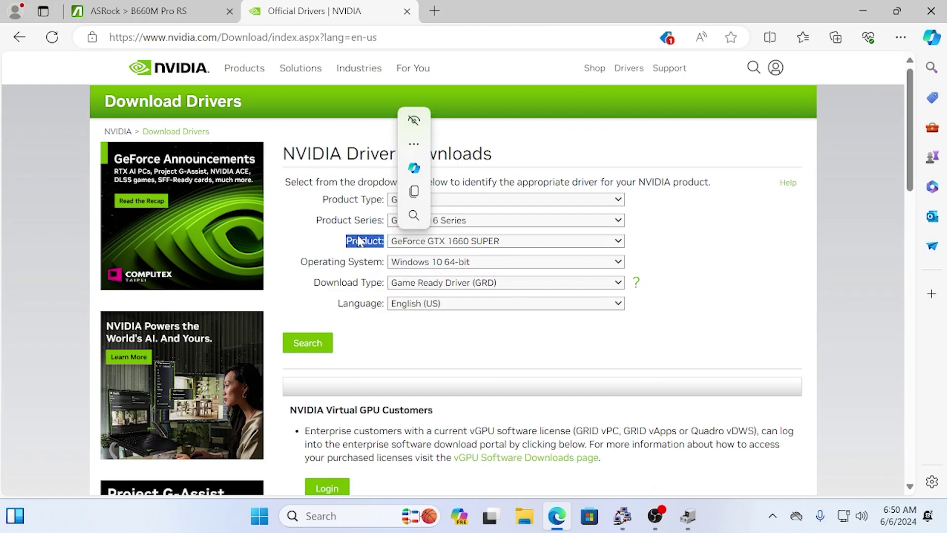
click(433, 243)
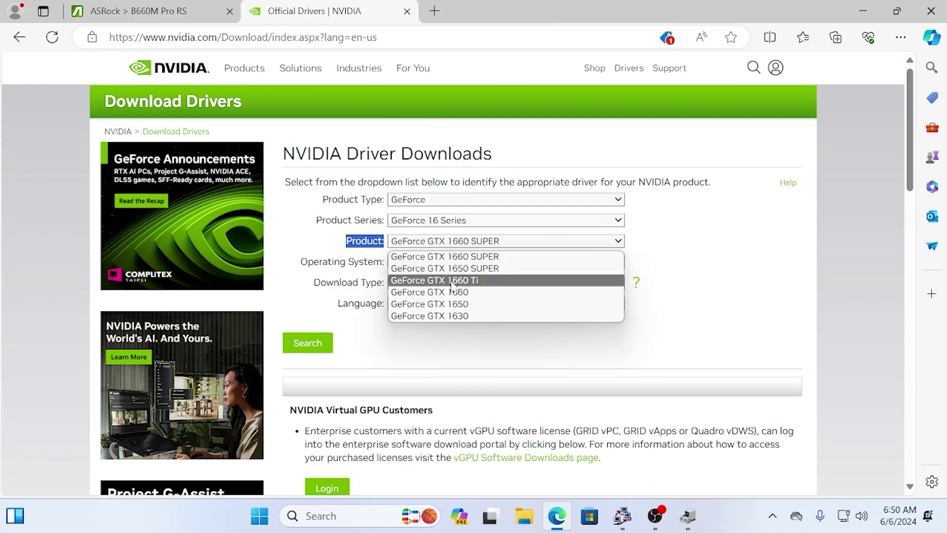
click(458, 304)
click(833, 334)
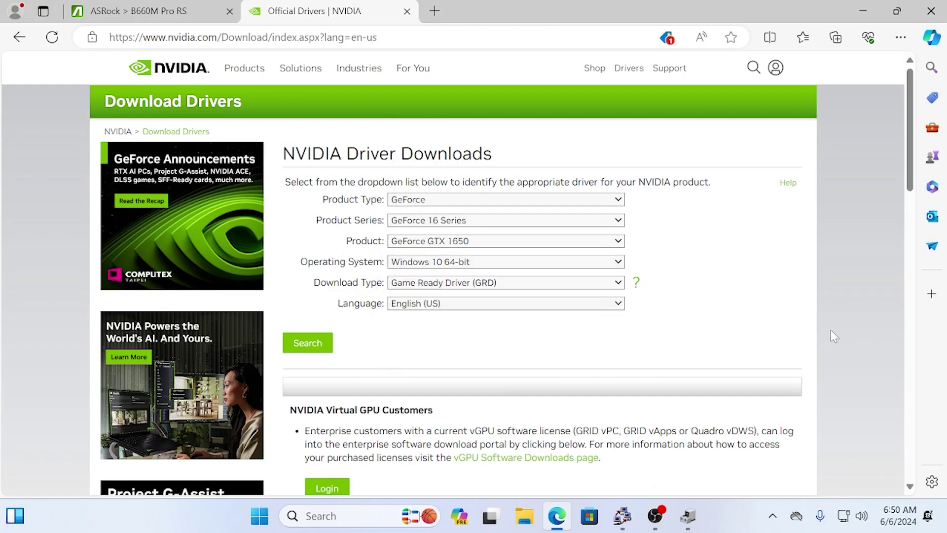
click(447, 265)
click(447, 291)
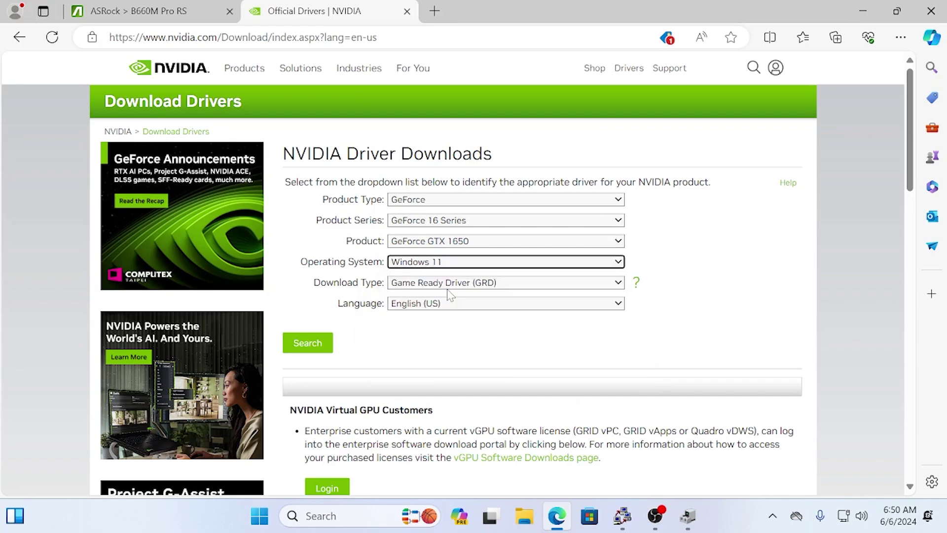
click(327, 349)
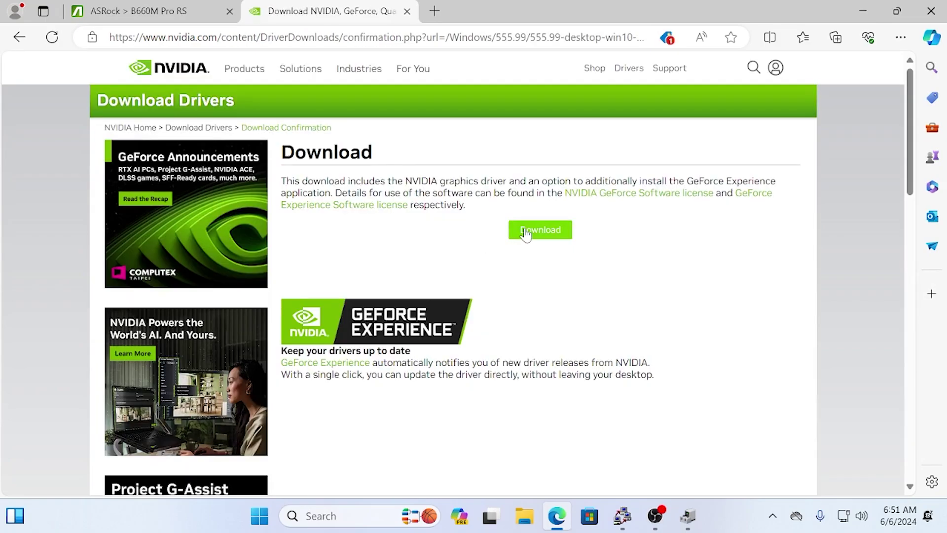
- Download the GeForce 555.99 driver and run its installer, accepting the suggested extraction folder
click(529, 235)
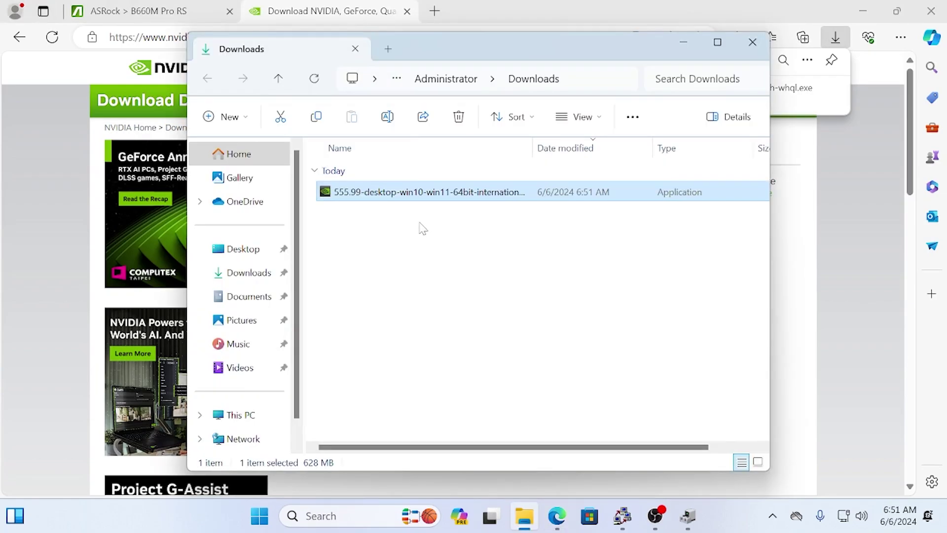
double_click(422, 191)
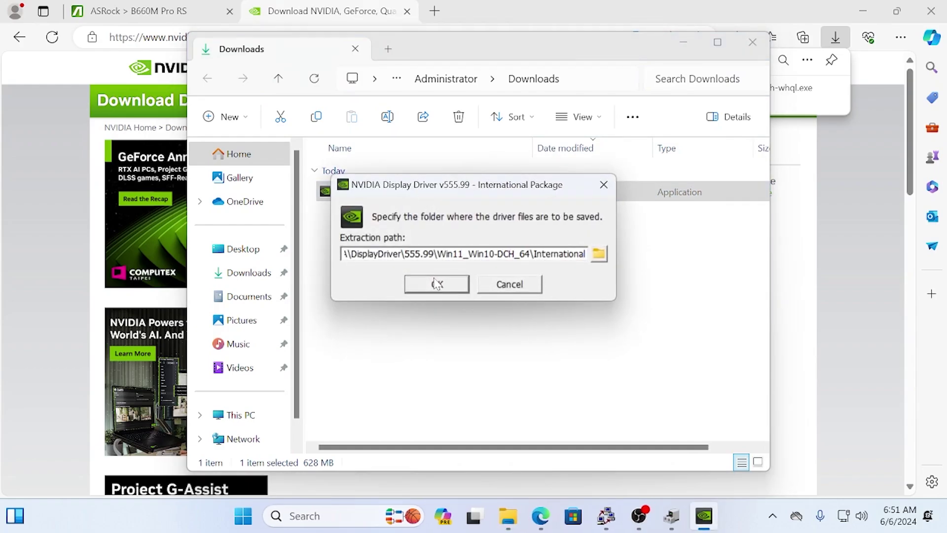
click(603, 184)
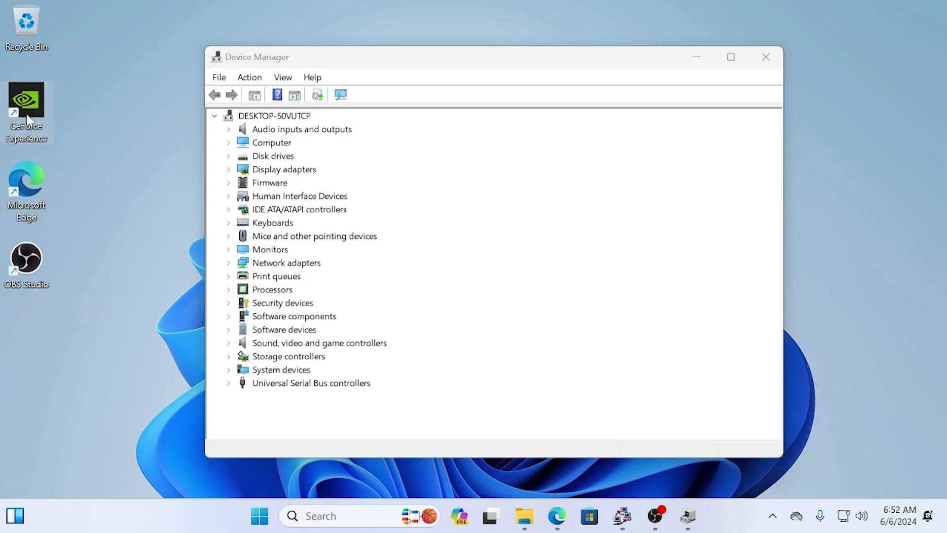
- Check the background apps and the Device Manager tree for problem devices, then start Task Manager
click(773, 516)
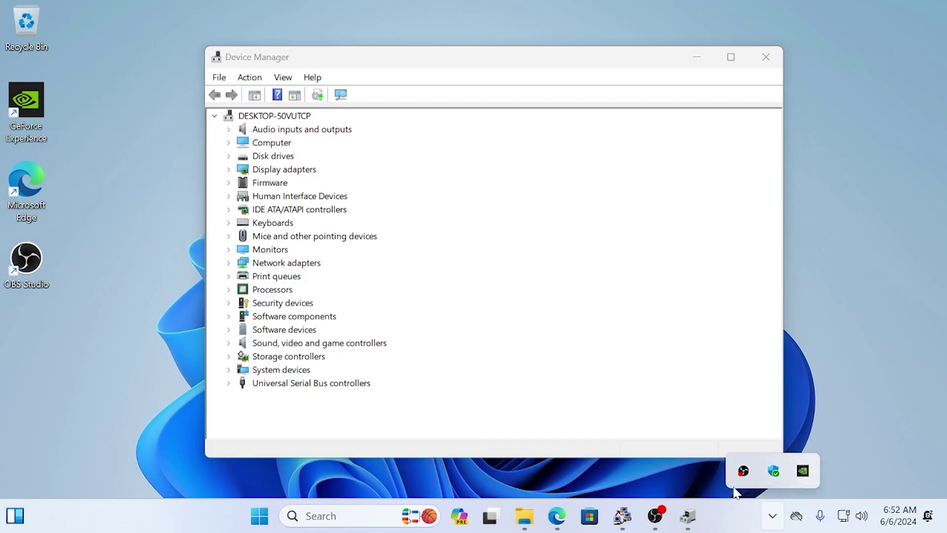
double_click(26, 100)
key(super+s)
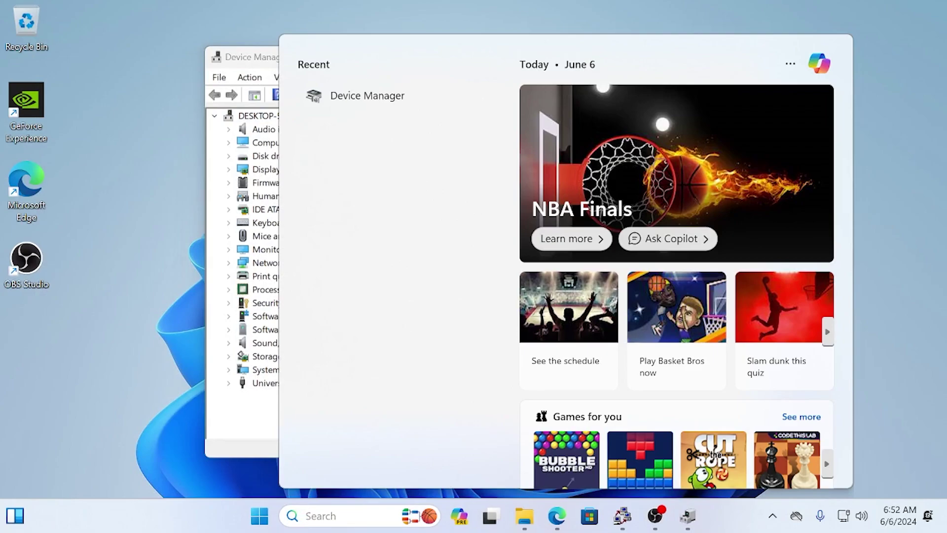
text(task manager)
key(Return)
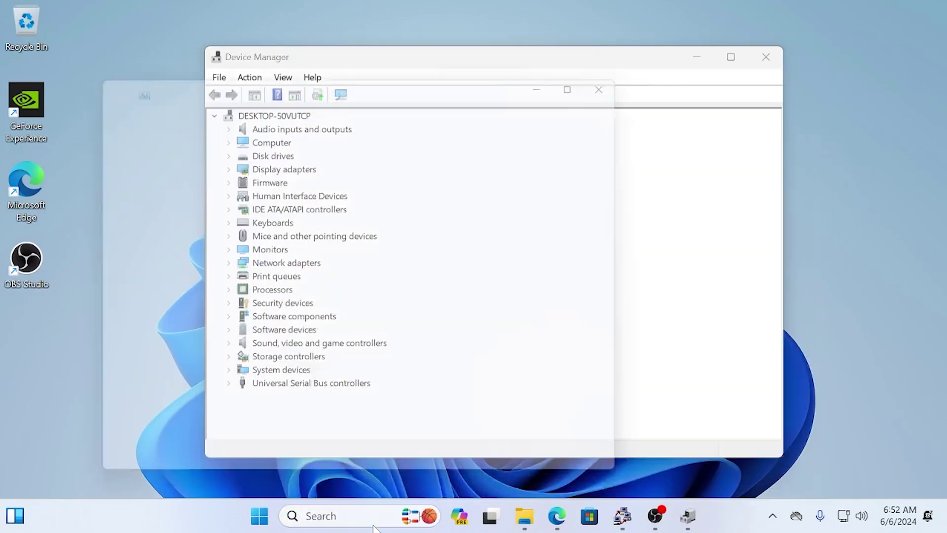
- View the NVIDIA GeForce GTX 1650 as GPU 0 on the Performance page, then close Task Manager
click(97, 171)
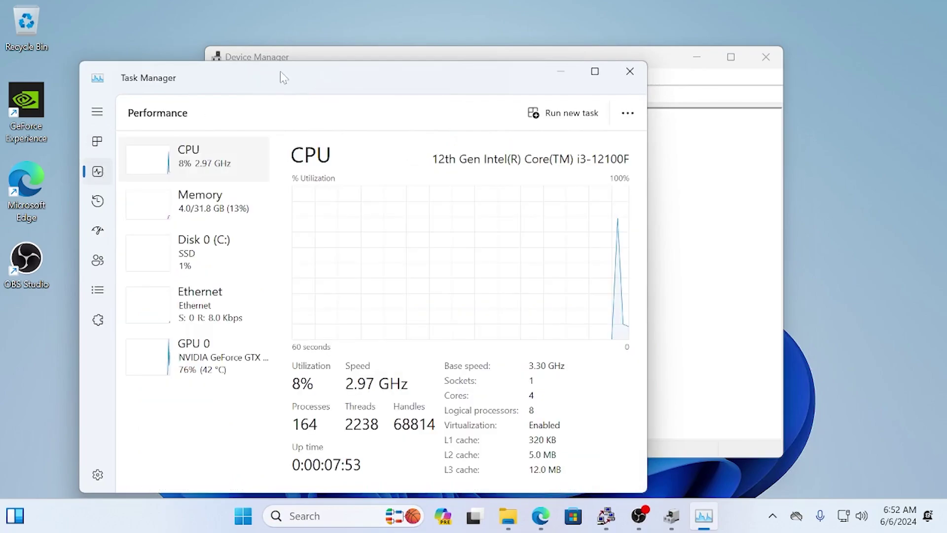
drag(280, 71, 386, 55)
click(313, 357)
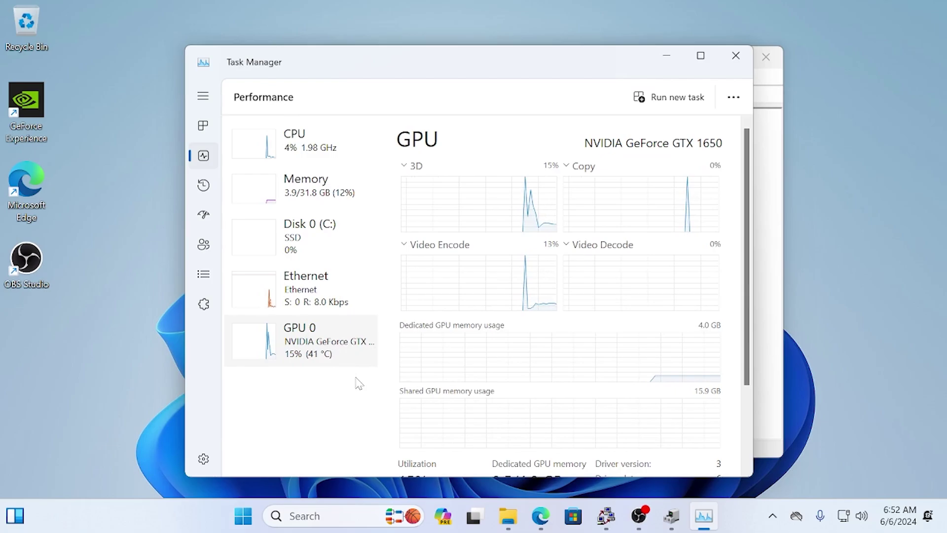
key(alt+F4)
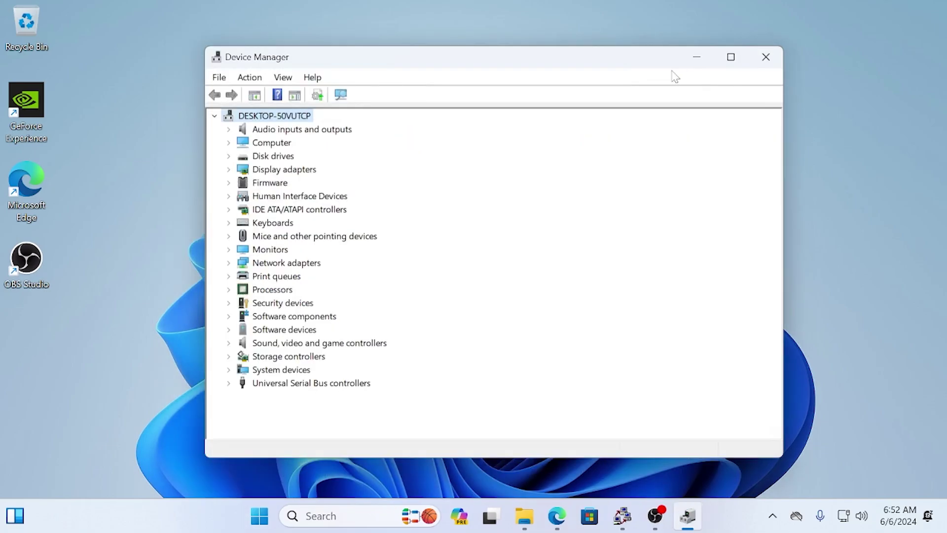